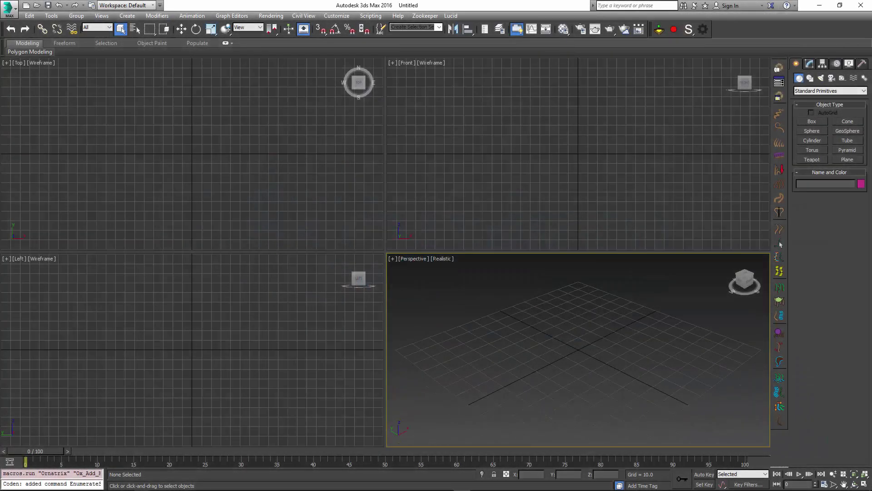
- Create a sphere with a radius of about 36 at the grid origin and apply the Fur Ball groom to it
click(812, 131)
drag(578, 350, 645, 349)
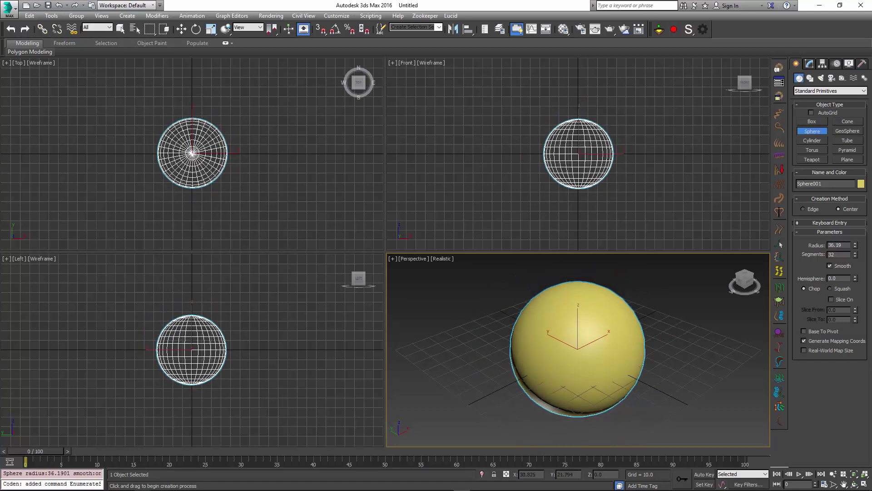
click(778, 67)
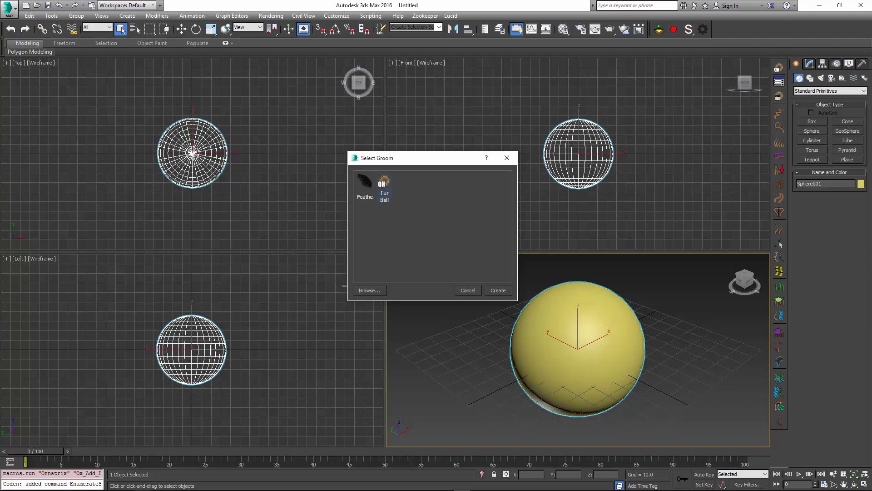
double_click(385, 187)
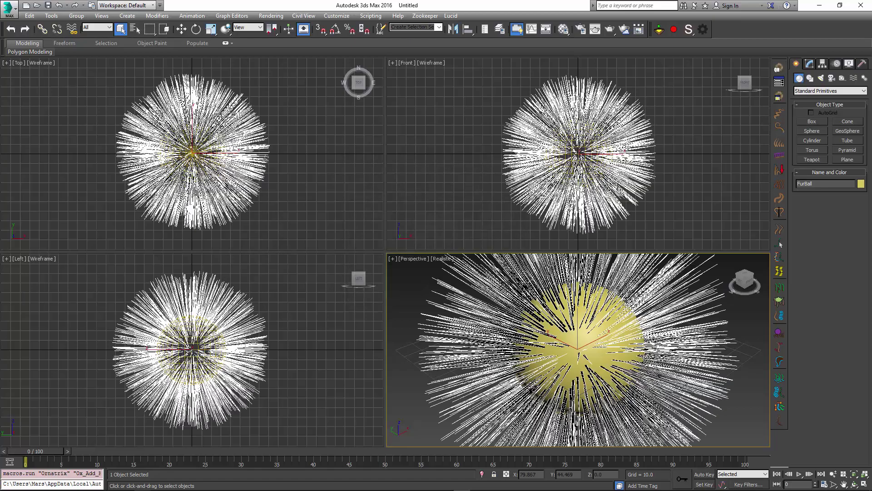
- Maximize the perspective view and show the fur ball's modifier stack
key(alt+w)
middle_drag(463, 191, 479, 194)
scroll(479, 195, down, 4)
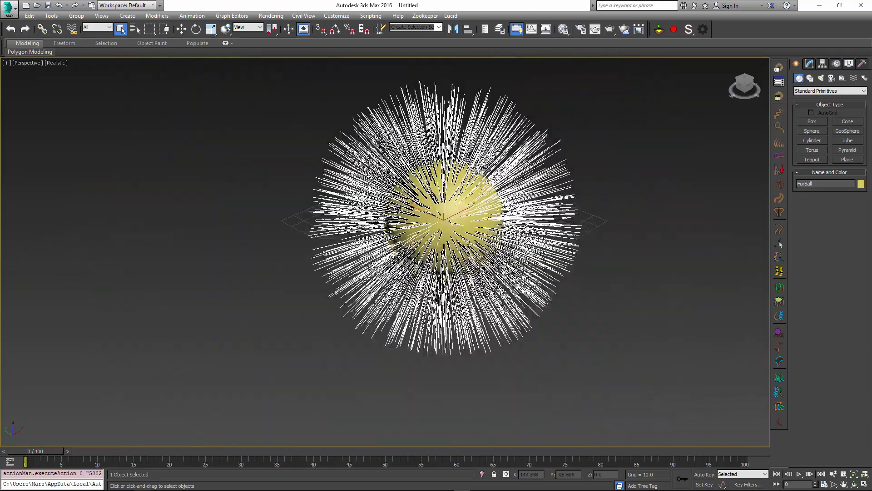
click(809, 64)
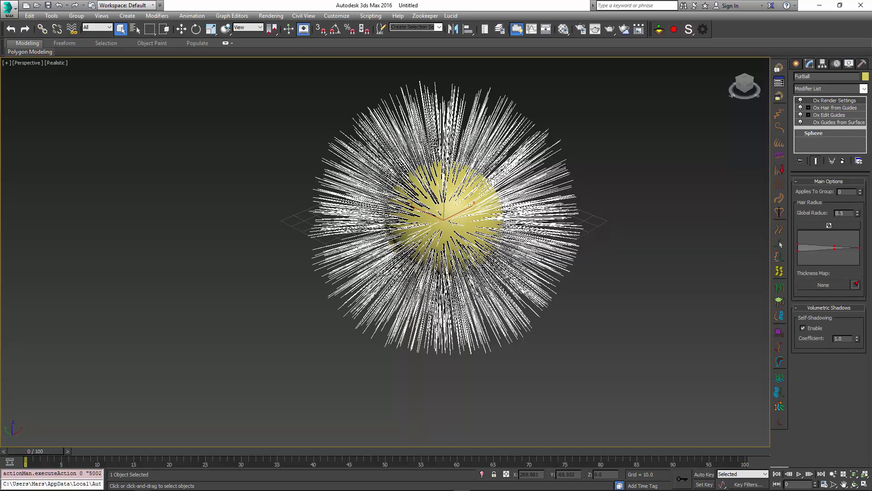
- Delete the fur ball and apply the Feather groom to the sphere
key(Delete)
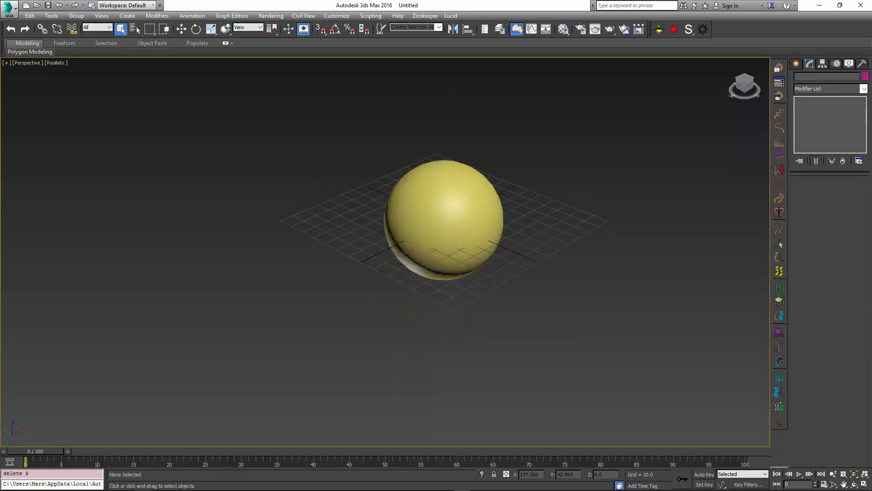
click(470, 189)
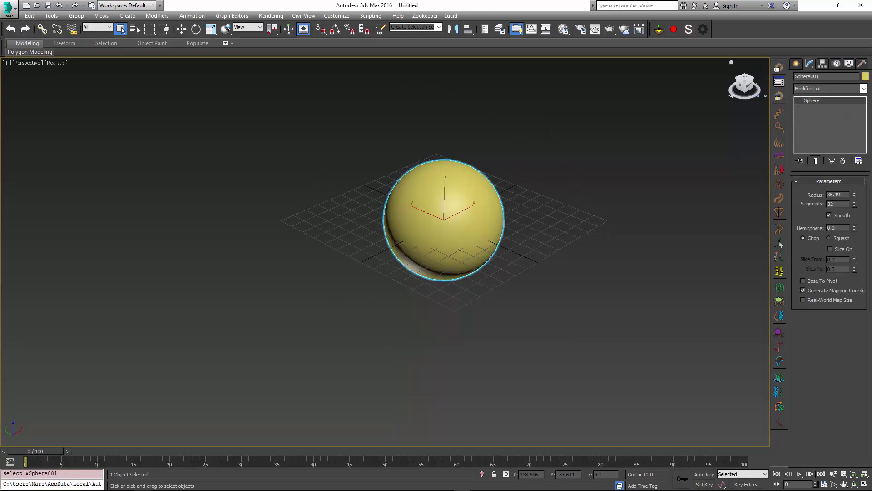
click(779, 67)
double_click(365, 187)
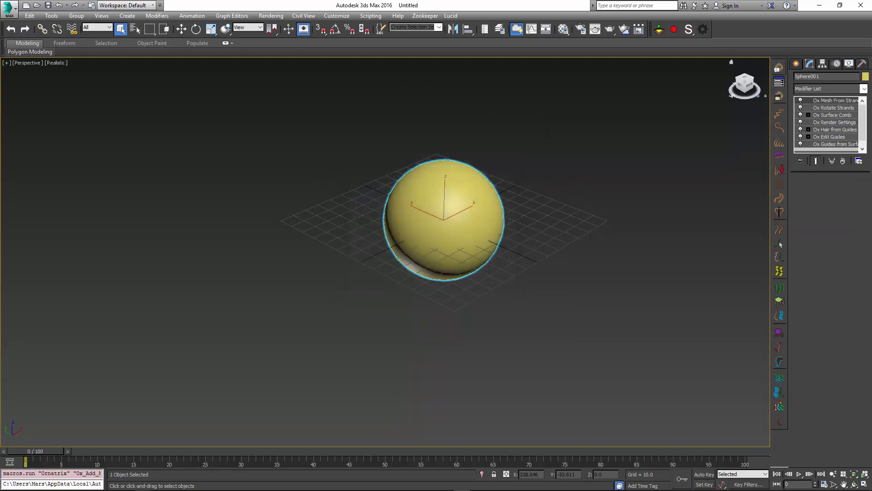
- Show the root distribution settings of the feathers' Hair from Guides modifier
scroll(423, 232, up, 2)
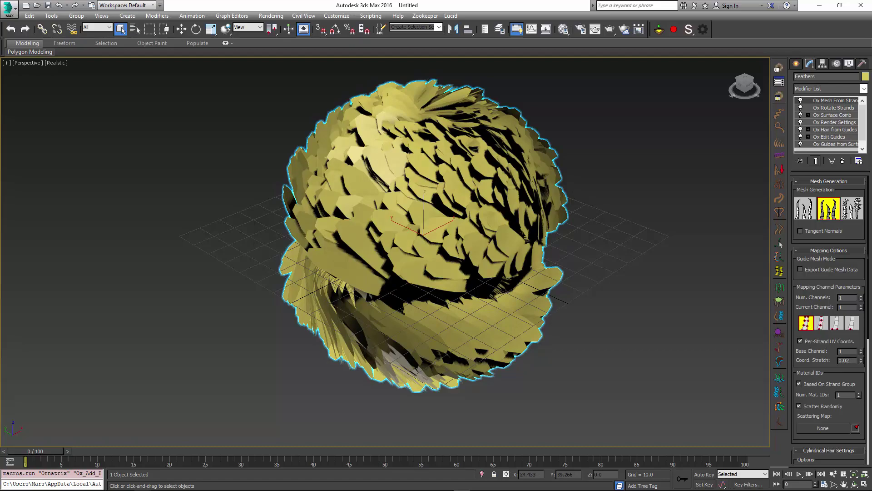
alt+middle_drag(402, 193, 327, 155)
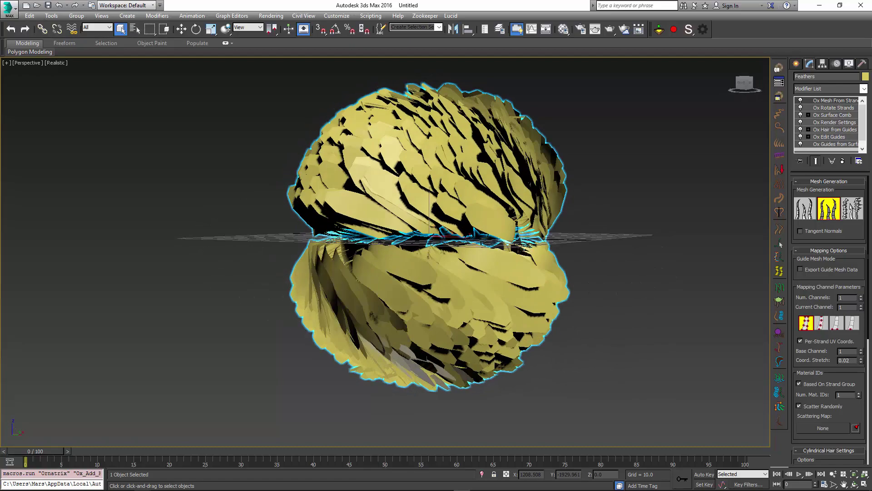
alt+middle_drag(436, 218, 436, 273)
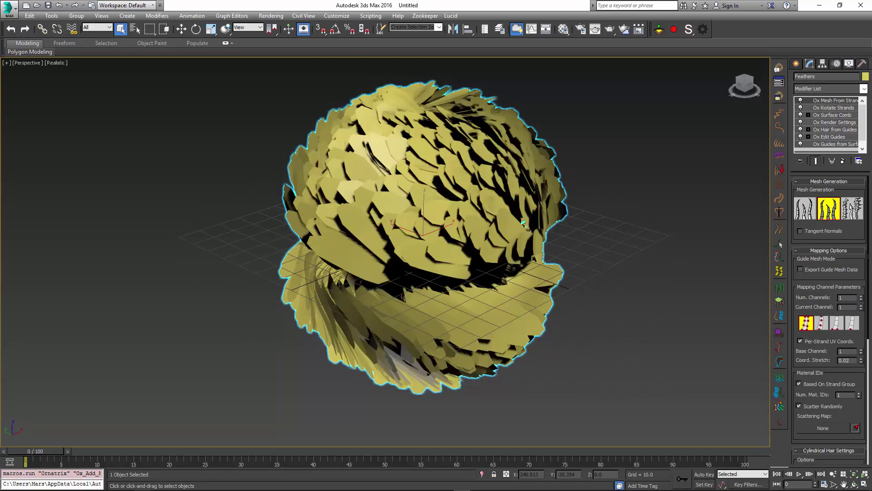
click(780, 244)
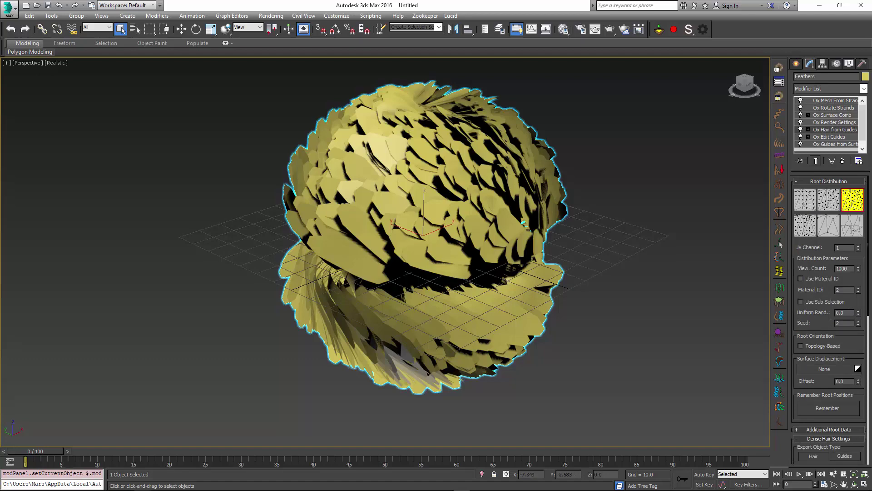
- Look up the grooms directory path through the groom selection dialog and view the Grooms folder's files in File Explorer
click(779, 68)
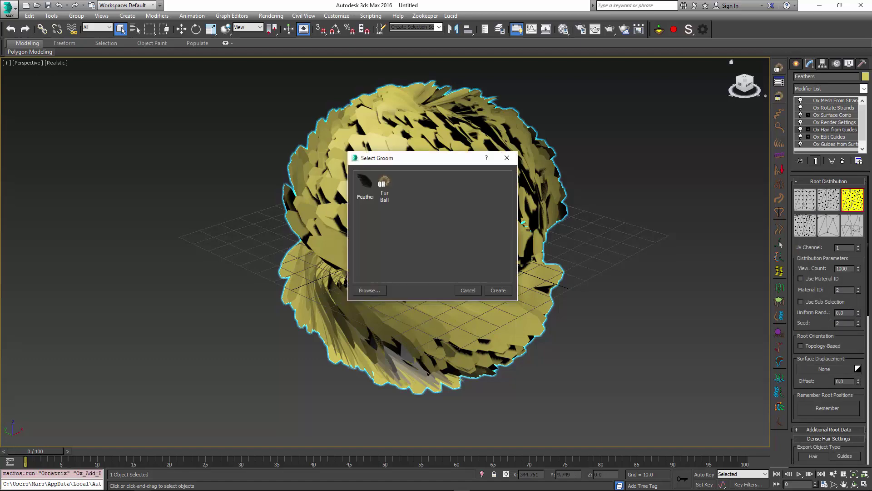
click(370, 291)
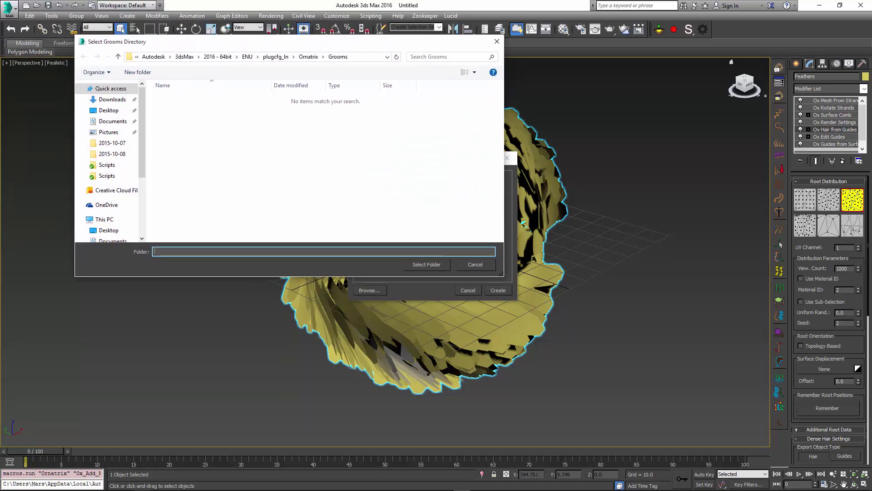
click(367, 57)
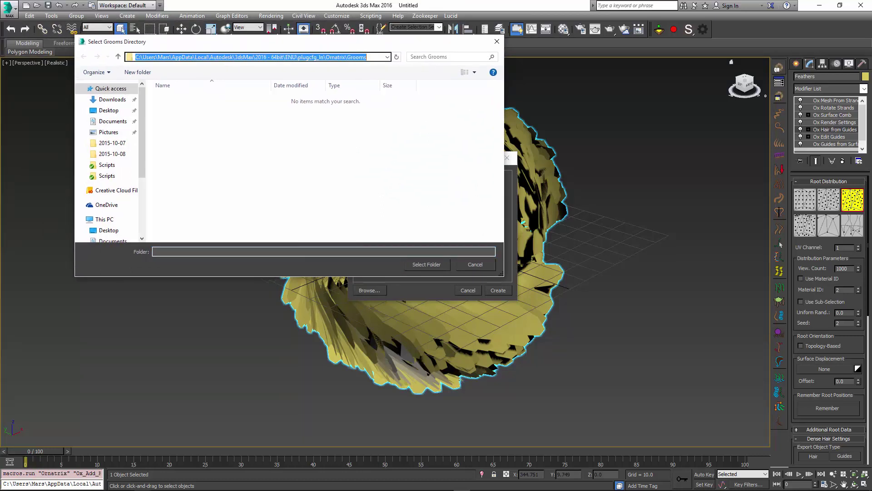
click(497, 41)
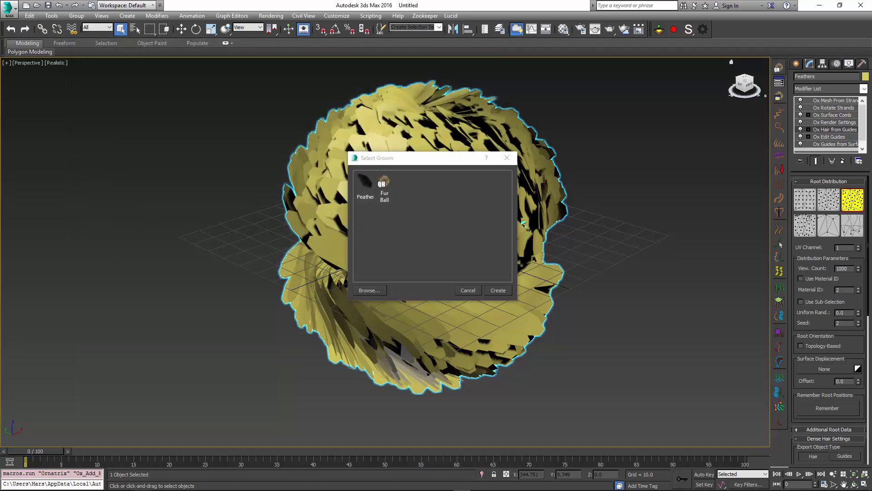
mouse_move(126, 490)
click(58, 484)
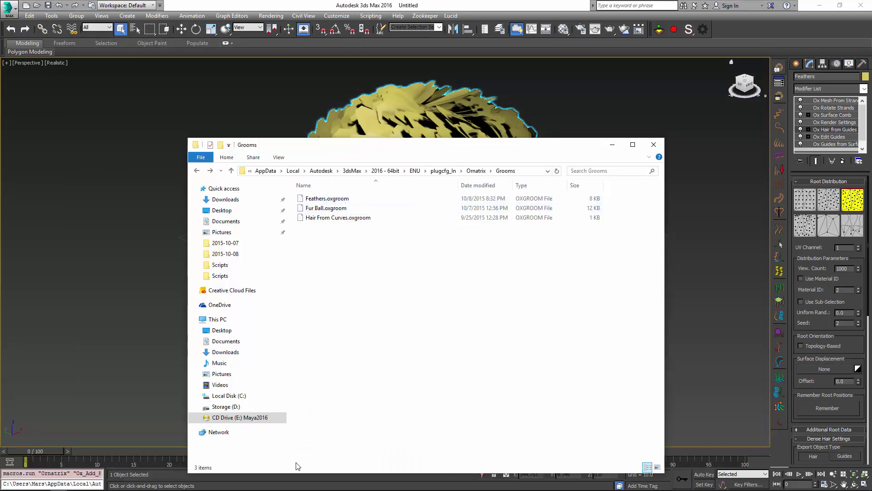
- Switch to Visual Studio and examine the PolygonMesh and GuidesFromMesh entries in Feathers.oxgroom
mouse_move(295, 489)
click(412, 485)
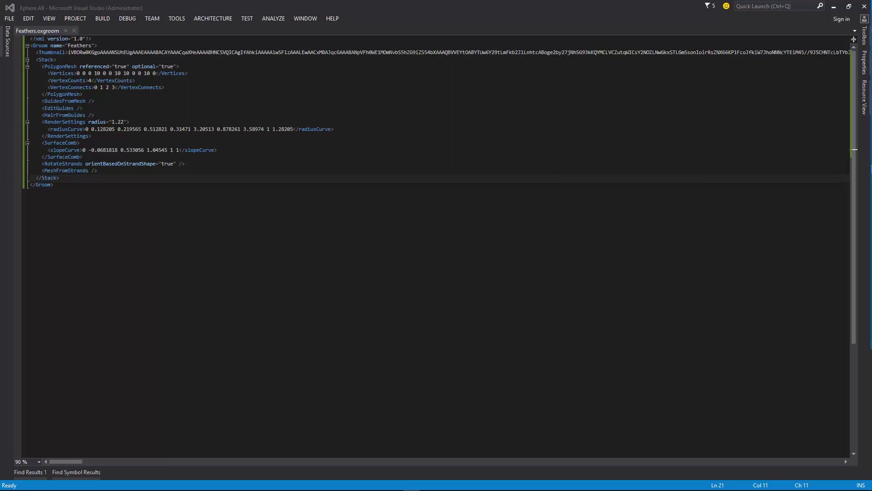
click(47, 67)
drag(42, 66, 84, 94)
key(Down)
key(End)
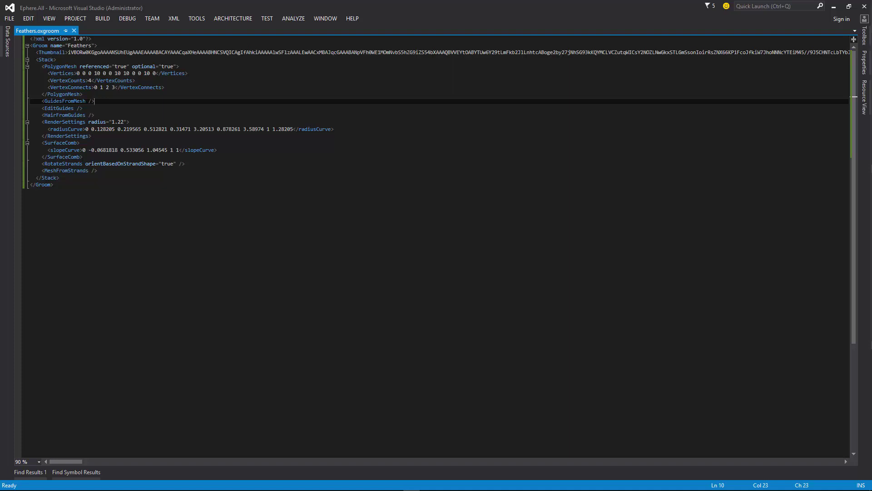
- Examine the RenderSettings entry of the groom file, including its radius attribute and radiusCurve values
double_click(64, 122)
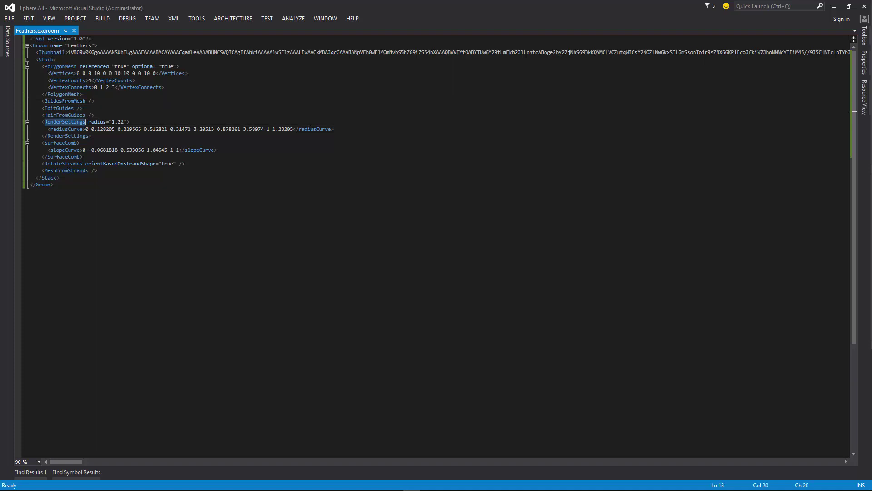
key(Right)
key(Right)
key(Right)
key(Right)
key(Right)
key(Right)
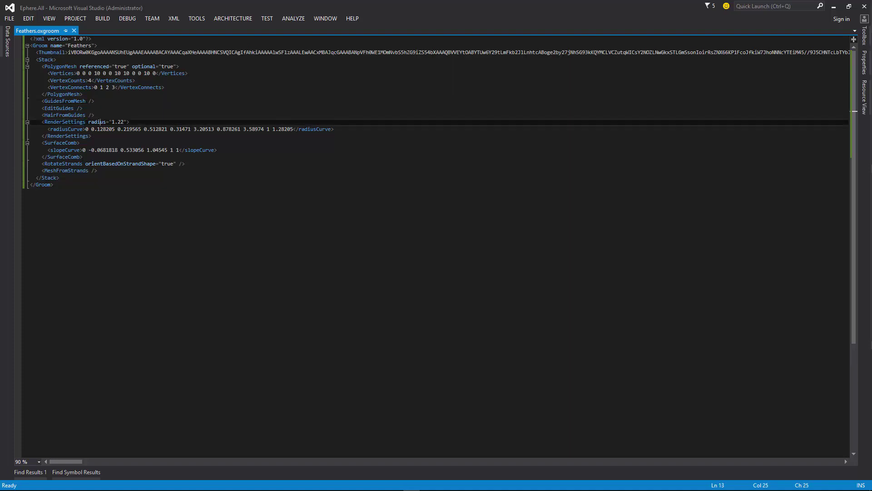
drag(48, 129, 334, 130)
click(91, 136)
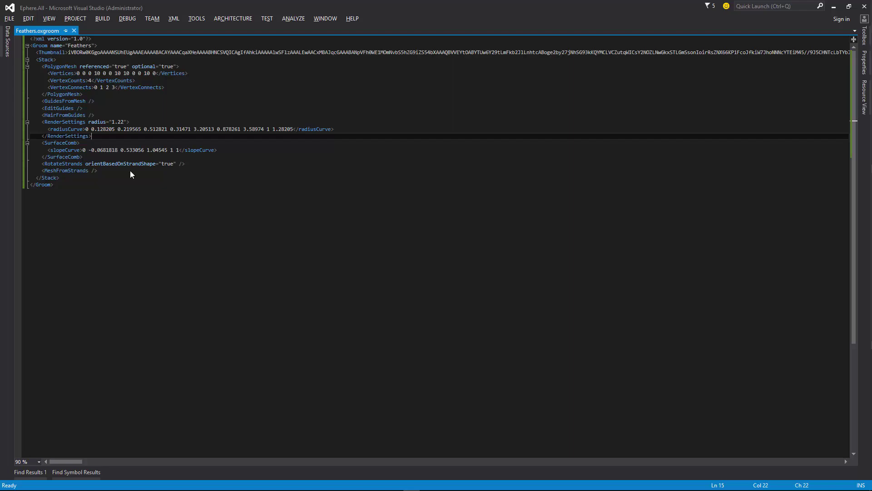
- Switch back to 3ds Max, dismiss the groom selection and delete all objects in the scene
key(alt+Tab)
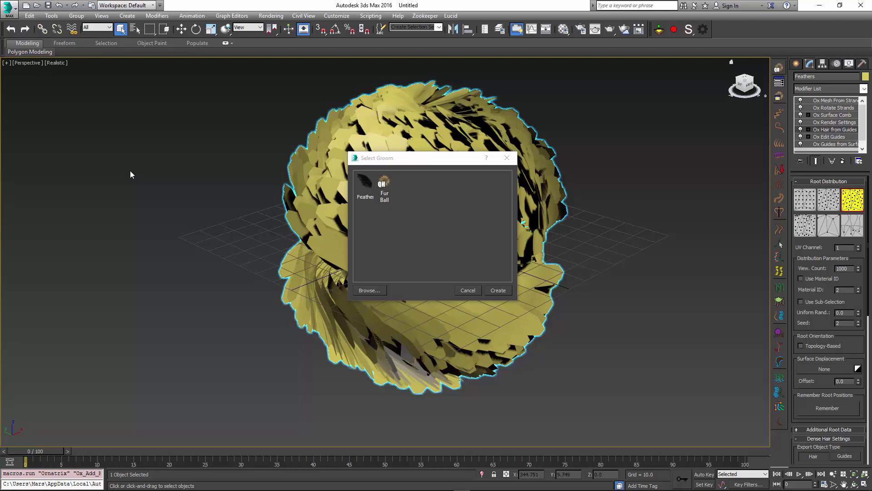
key(Escape)
key(ctrl+a)
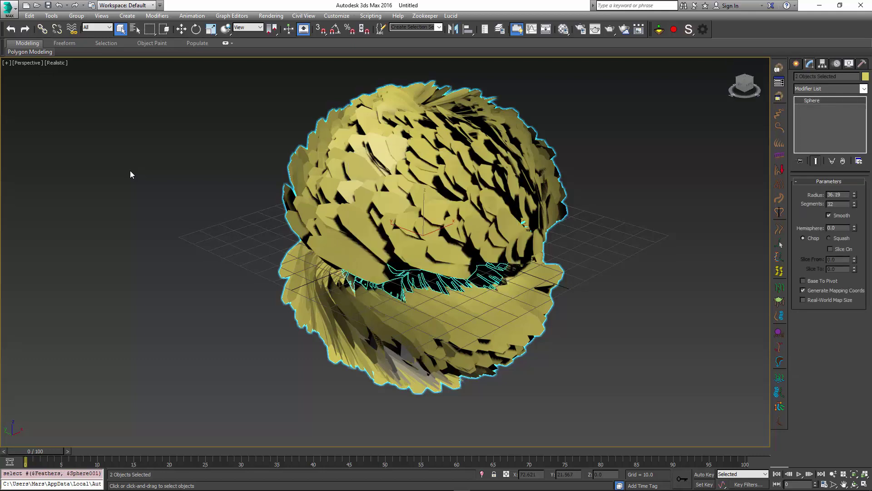
key(Delete)
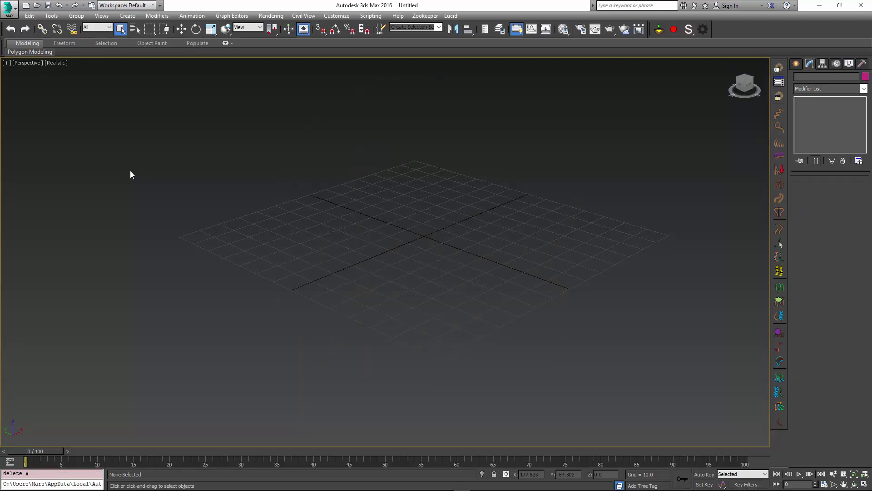
- Create a new sphere with a radius of about 35 near the grid center and apply the Fur Ball groom to it
click(796, 64)
click(812, 131)
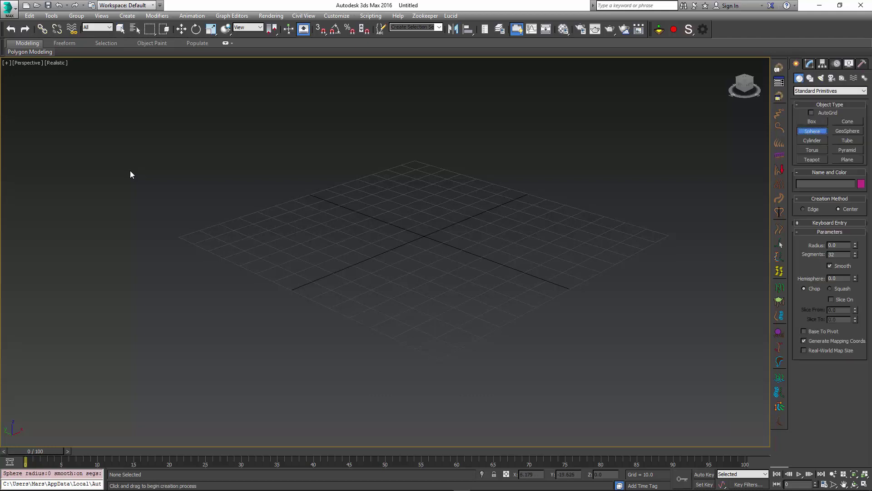
mouse_move(414, 237)
mouse_down()
mouse_move(572, 239)
mouse_move(502, 238)
mouse_up()
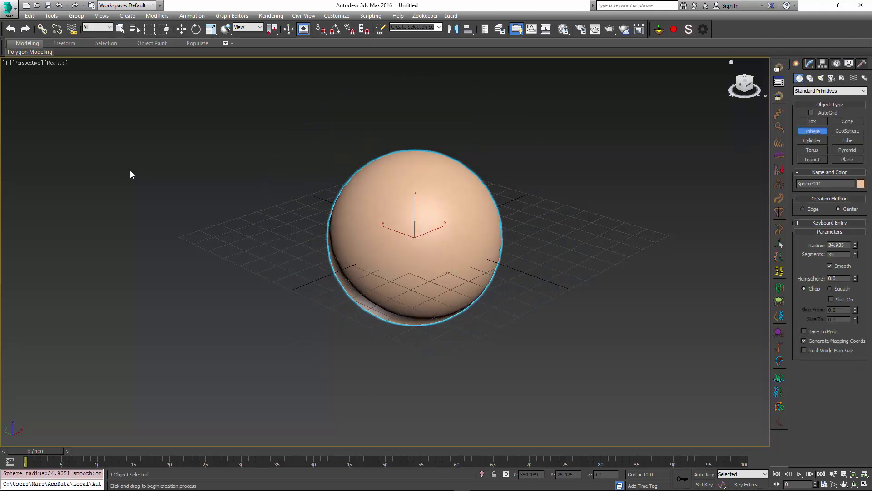
click(779, 67)
double_click(384, 187)
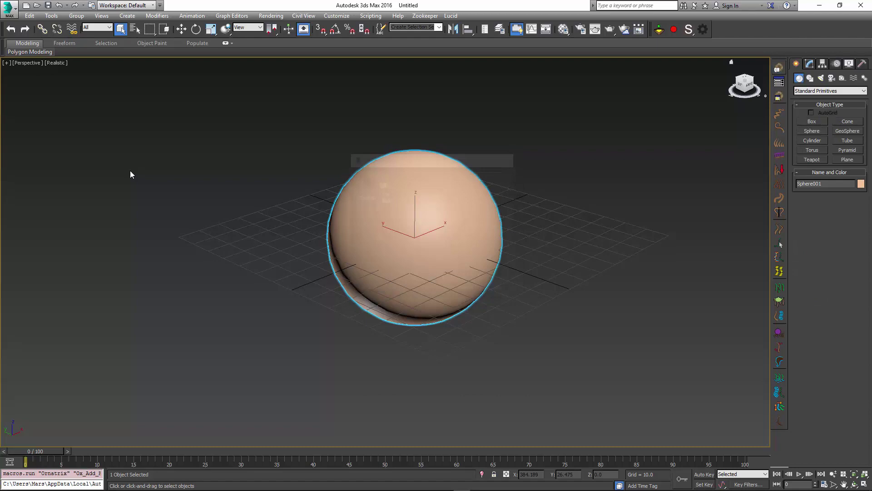
- Add a Strand Frizz modifier with an amount of 7.38 and a Strand Clustering modifier to the fur ball
click(810, 64)
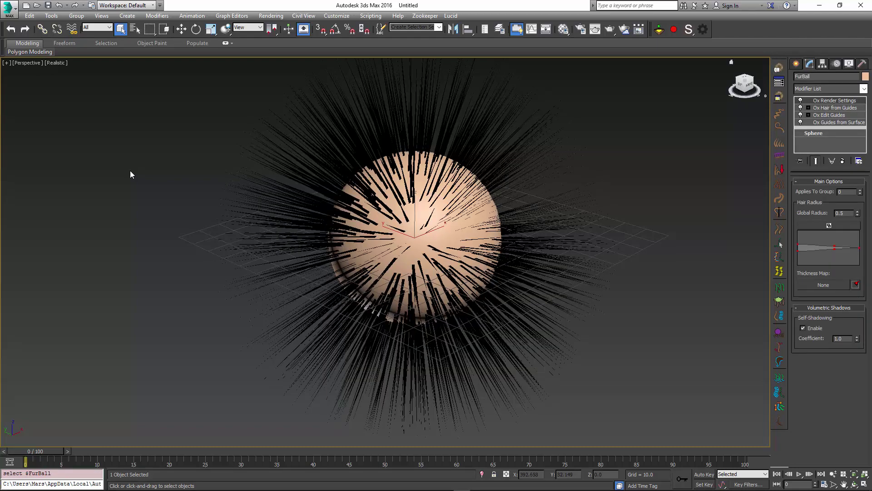
click(779, 114)
drag(859, 213, 859, 193)
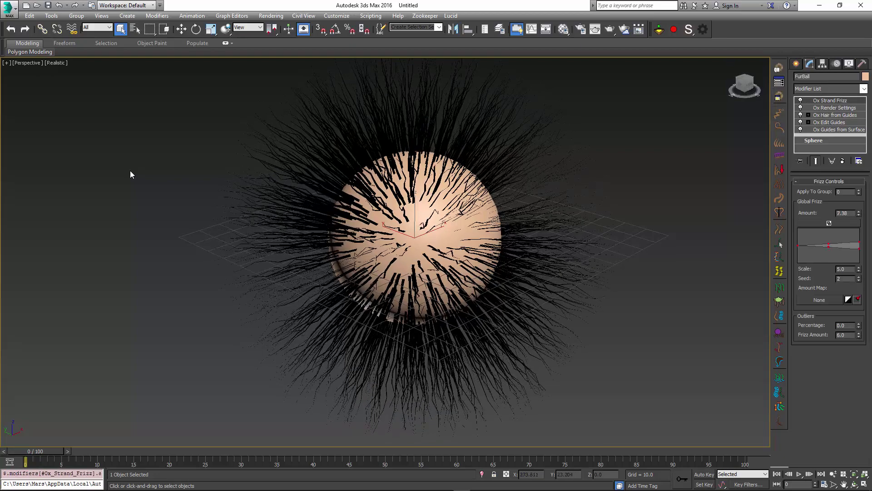
click(779, 184)
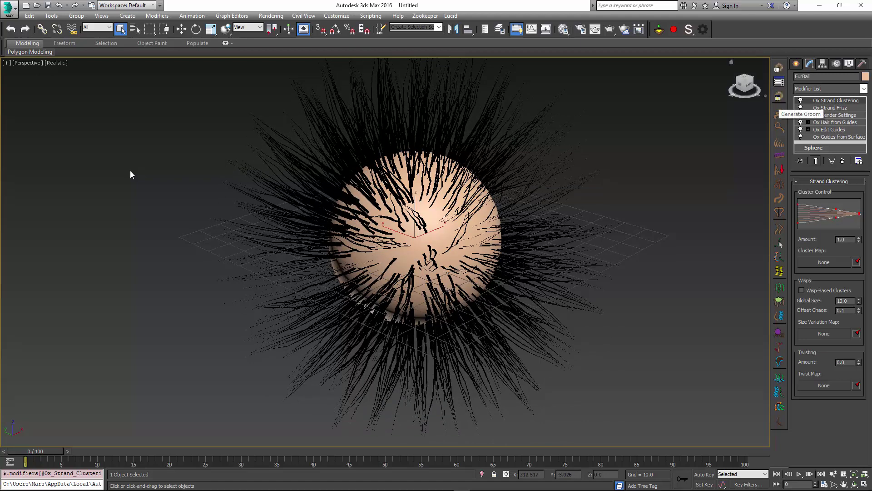
- Start generating a groom preset from the fur ball, naming it Spiky and using Spiky.png as its thumbnail
click(779, 97)
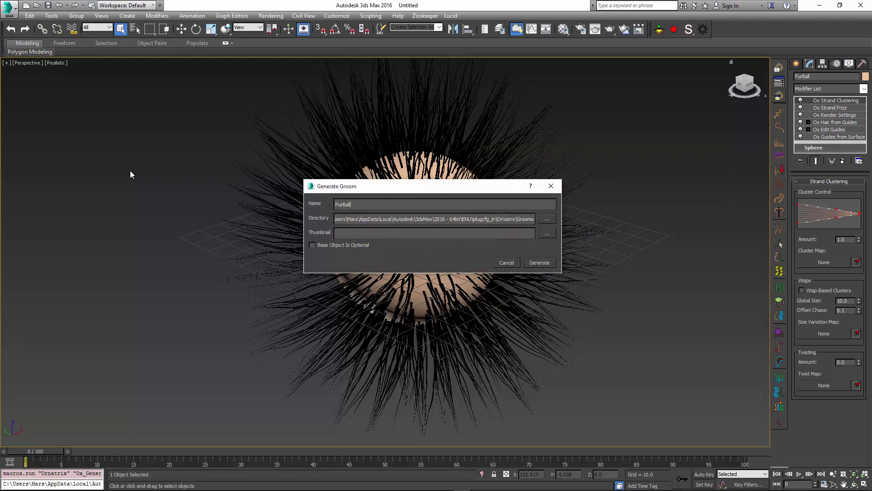
drag(352, 204, 335, 204)
text(Spiky)
key(Tab)
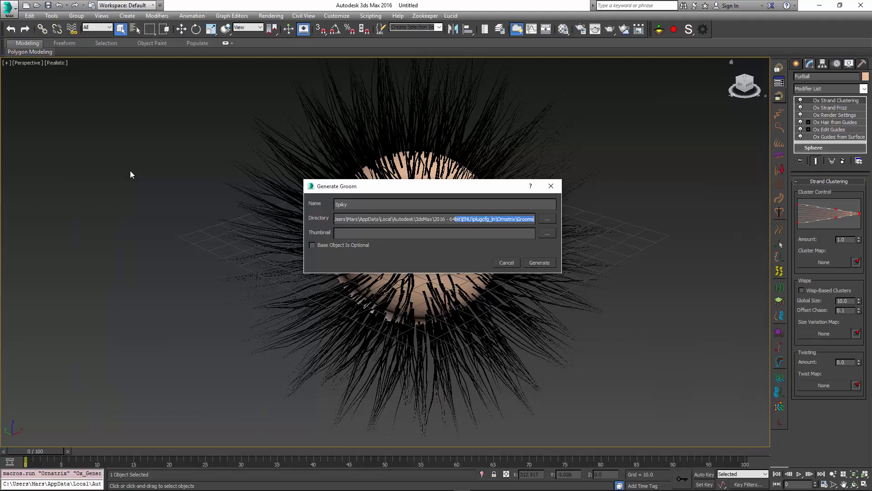
key(Tab)
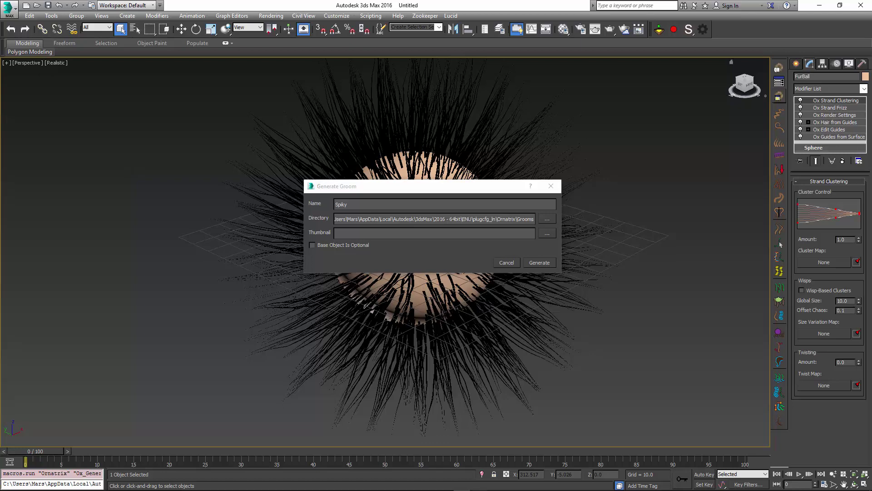
click(547, 233)
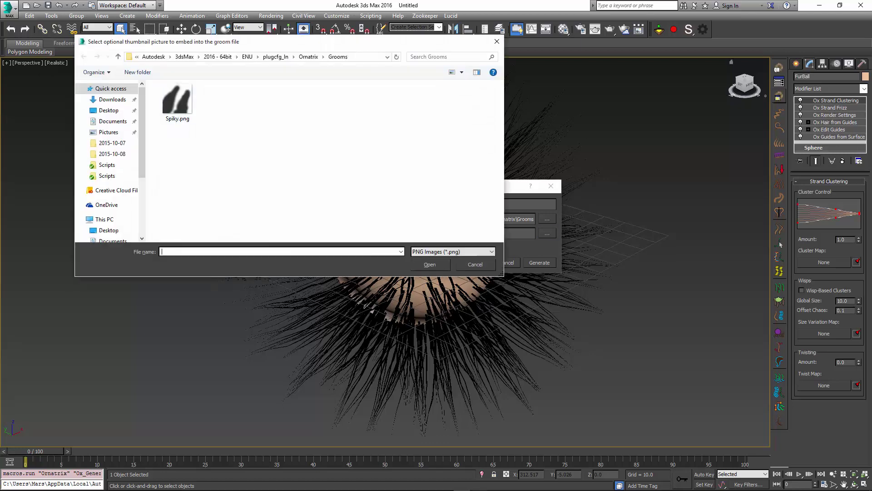
double_click(178, 101)
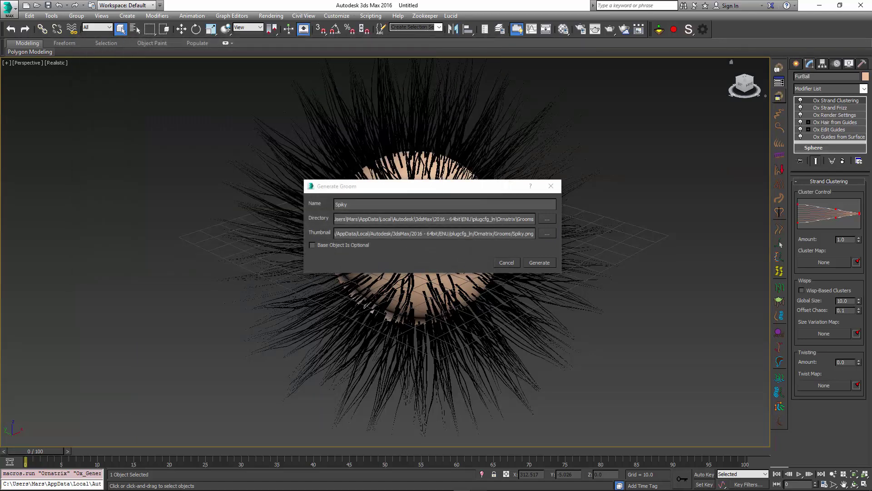
- Mark the base object as optional and generate the Spiky groom
drag(400, 186, 345, 225)
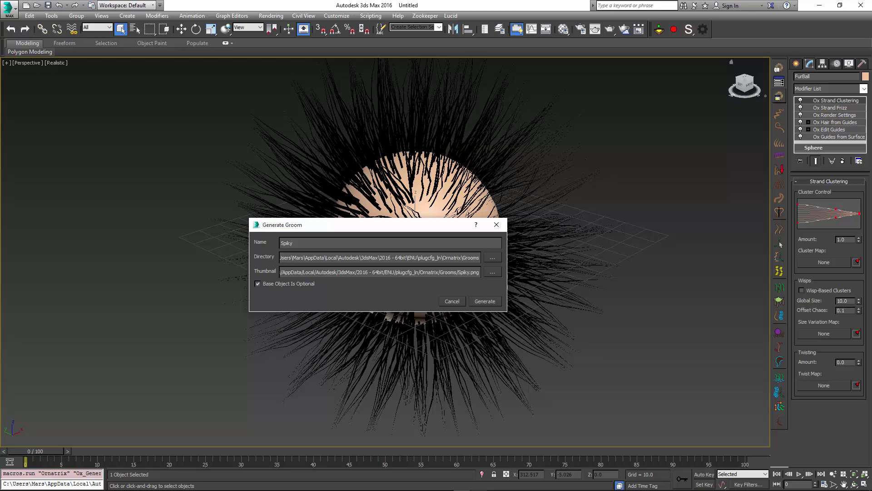
drag(345, 225, 276, 250)
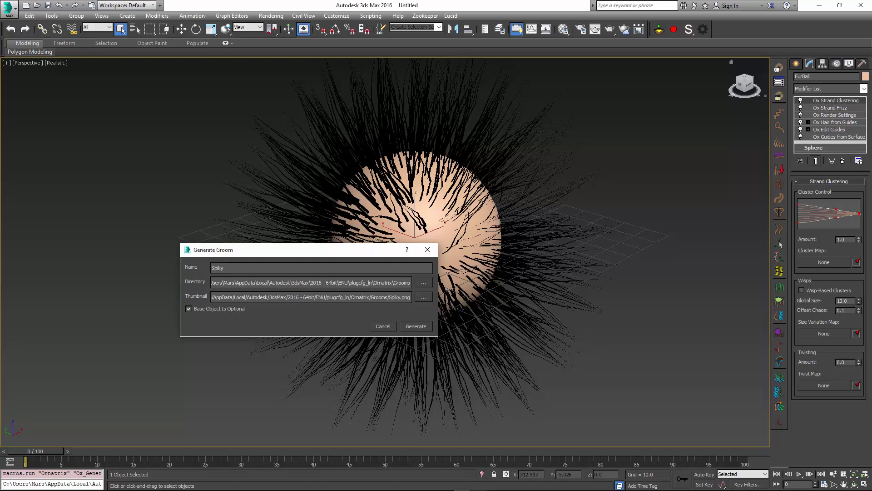
click(416, 325)
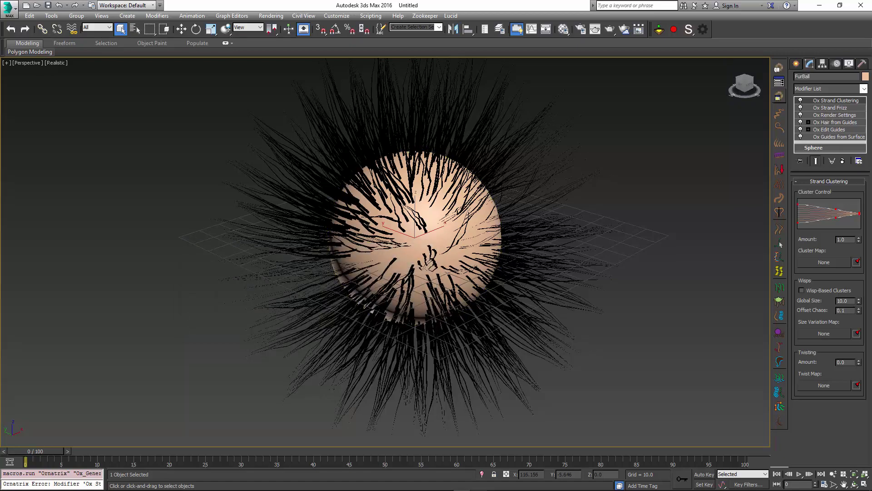
- Create a tall cylinder standing beside the fur ball
middle_drag(429, 258, 259, 283)
click(796, 63)
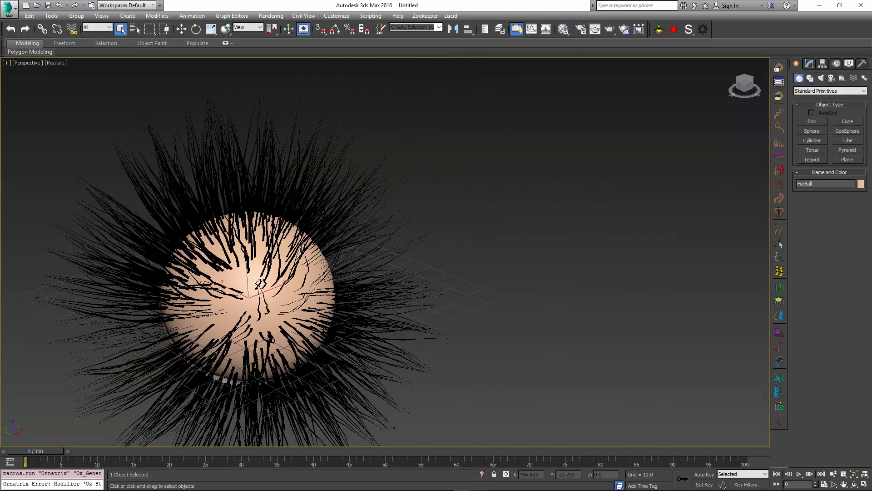
click(812, 140)
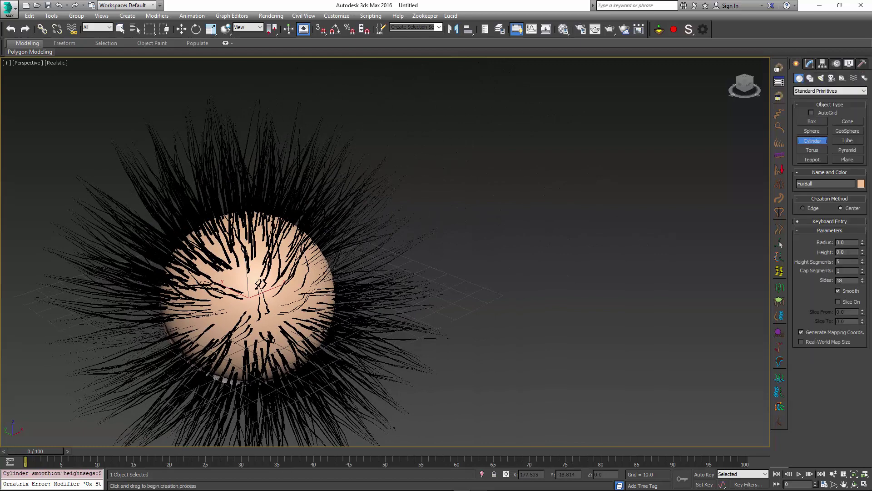
drag(516, 286, 536, 289)
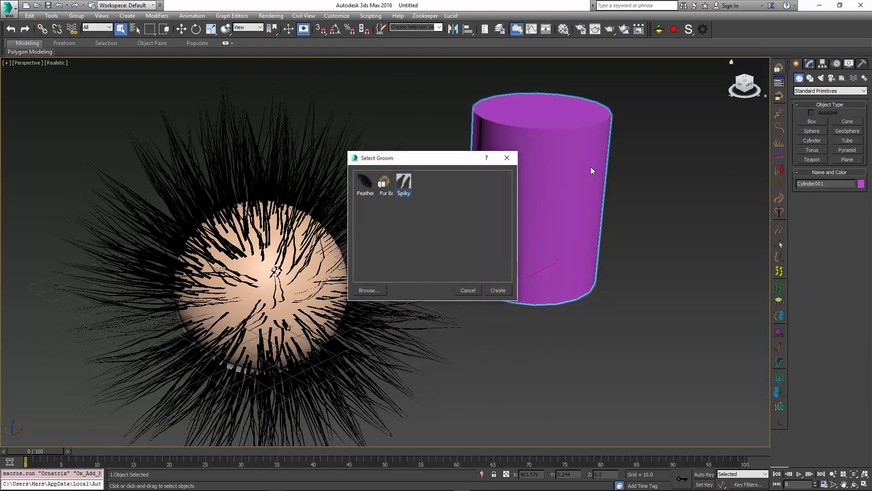
- Apply the Spiky groom to the new cylinder and inspect its hair from different angles
key(Return)
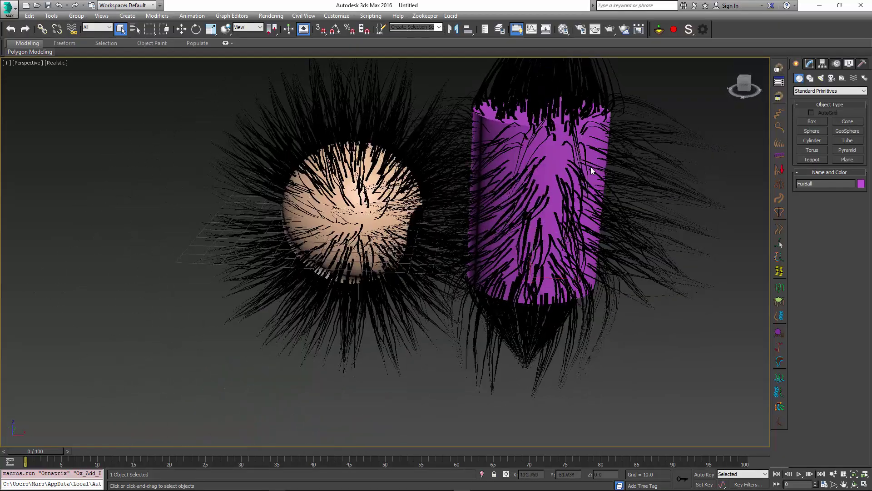
alt+middle_drag(592, 171, 594, 193)
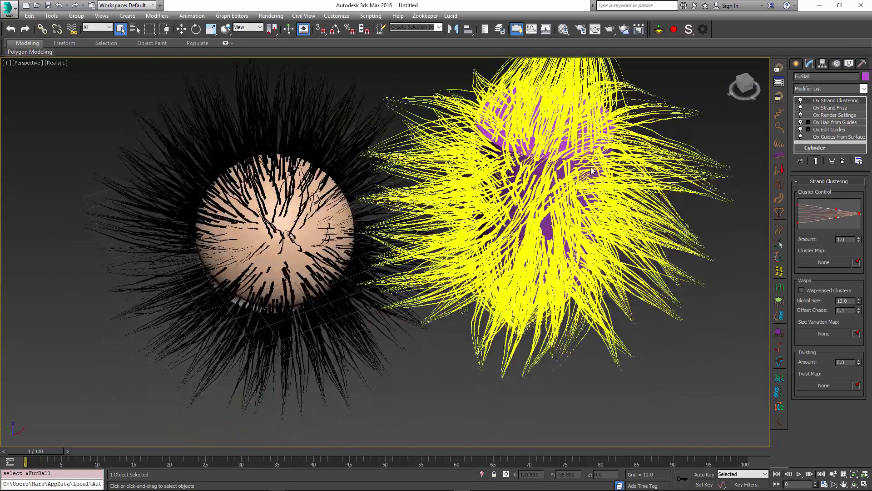
middle_drag(591, 171, 595, 186)
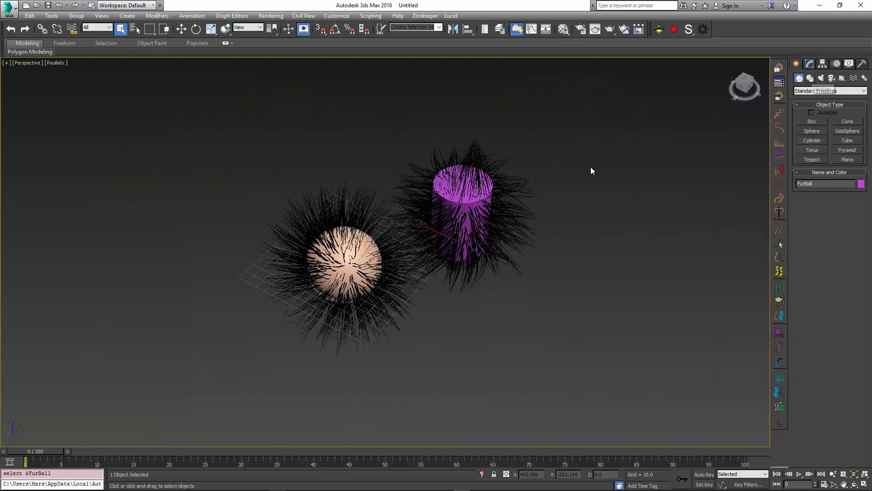
- Draw two separate three-point curved lines side by side in front of the cylinder
click(499, 348)
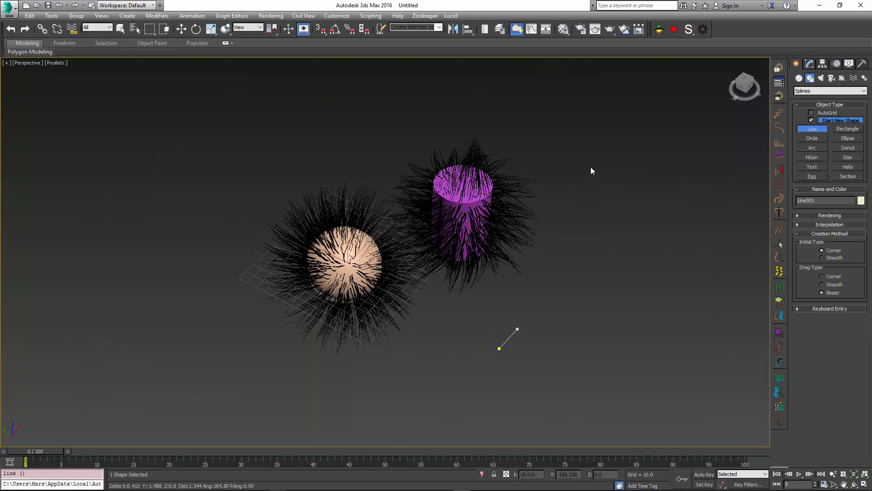
drag(540, 314, 544, 311)
click(563, 274)
right_click(562, 274)
click(518, 357)
drag(551, 347, 564, 341)
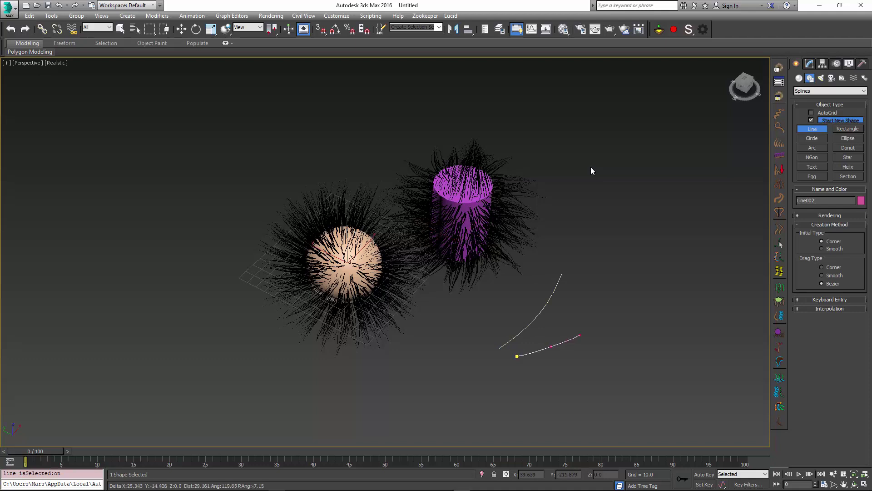
click(597, 305)
- Select the first curve, the one nearer the cylinder, and apply the Hair From Curves groom to it
key(w)
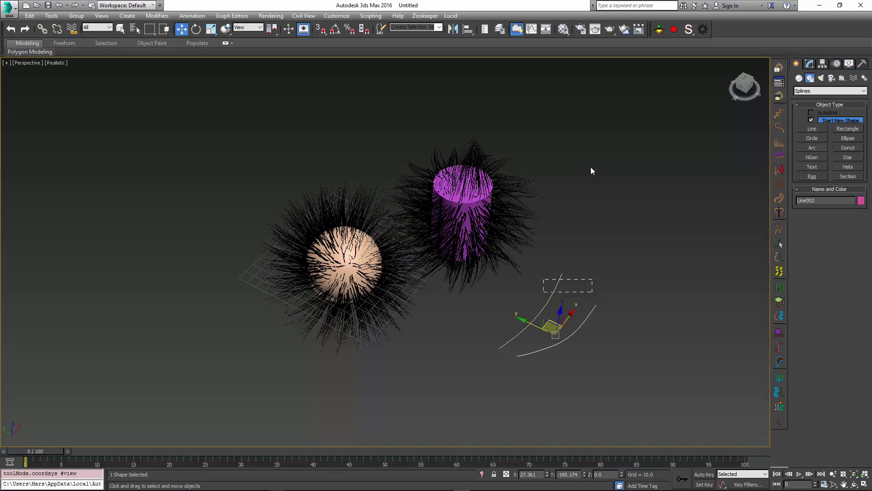
drag(544, 279, 593, 291)
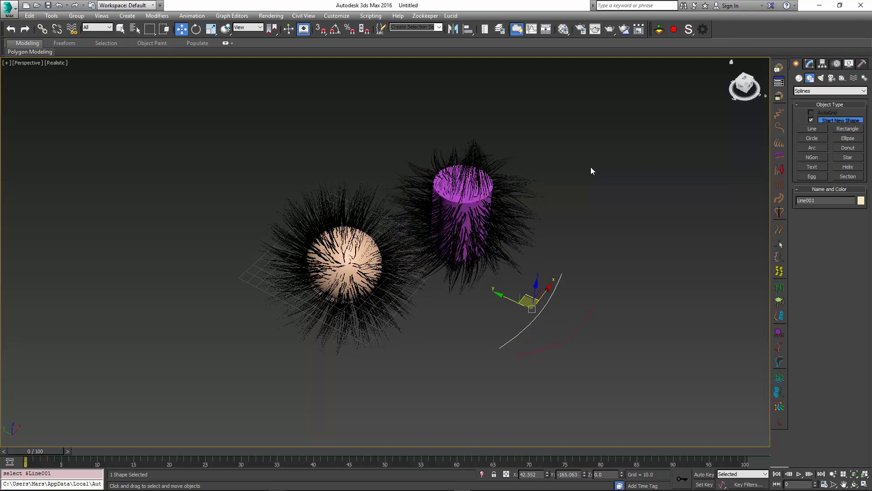
click(779, 68)
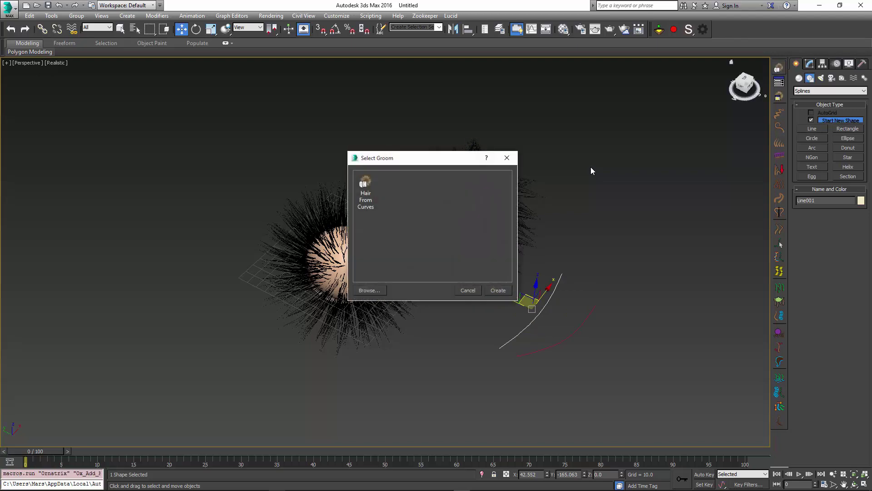
mouse_move(432, 158)
mouse_down()
mouse_move(306, 160)
mouse_move(252, 185)
mouse_up()
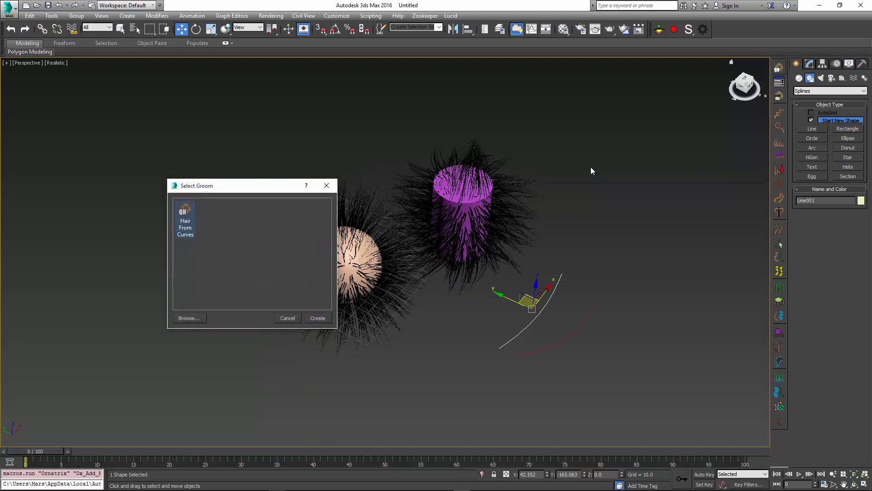
click(317, 318)
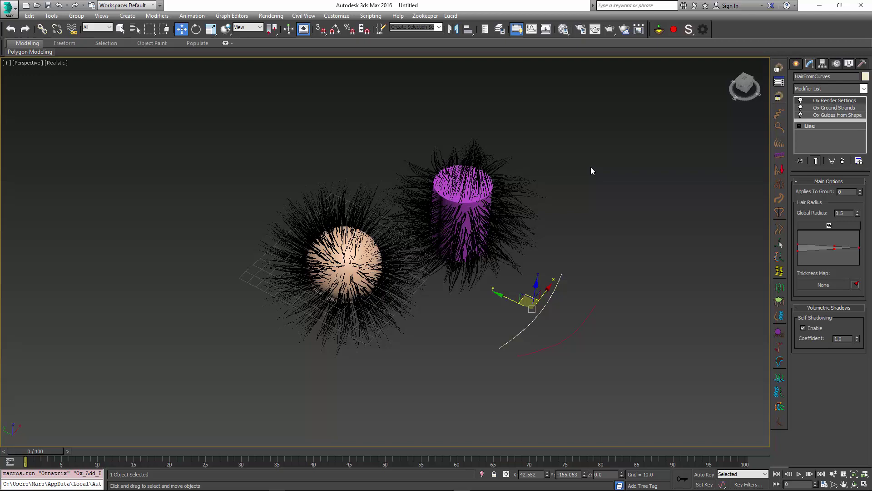
alt+middle_drag(564, 301, 551, 290)
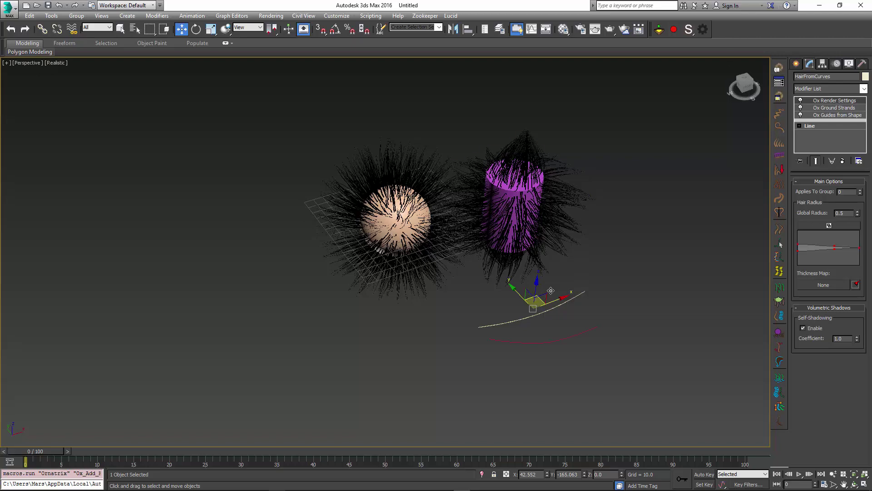
- Switch to the Grooms folder to review its groom files, select Feathers.oxgroom and return to 3ds Max
key(alt+Tab)
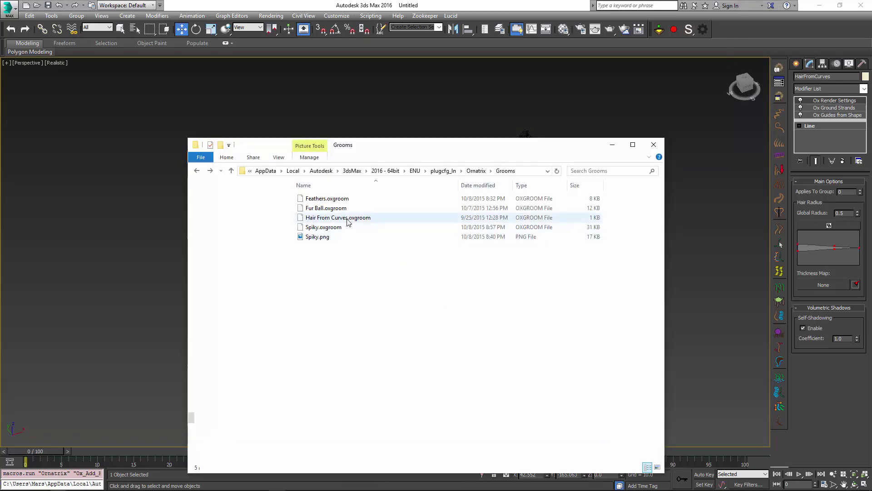
click(341, 201)
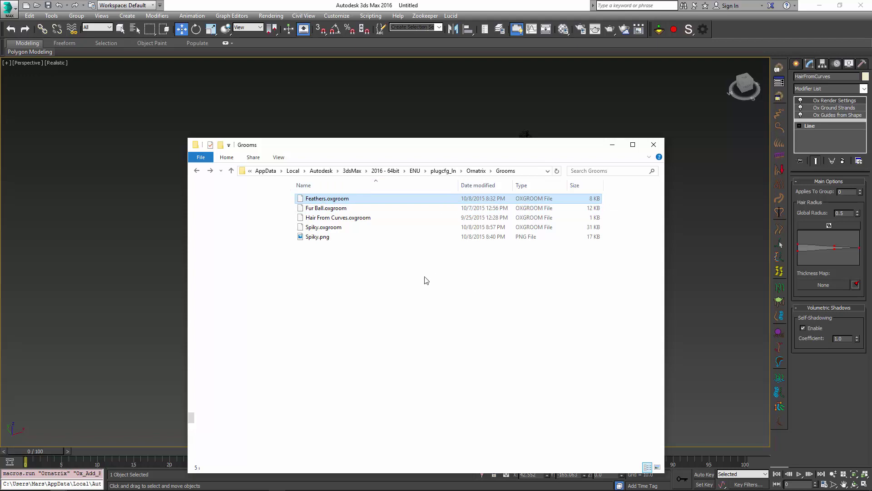
click(468, 12)
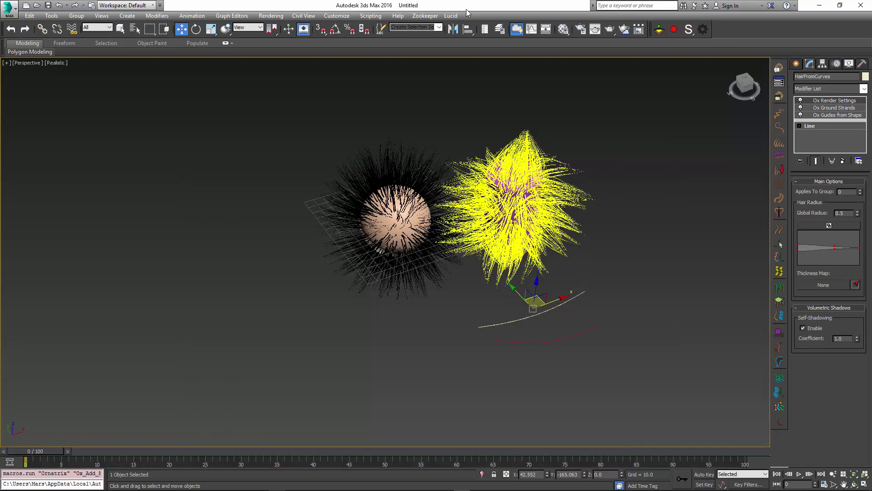